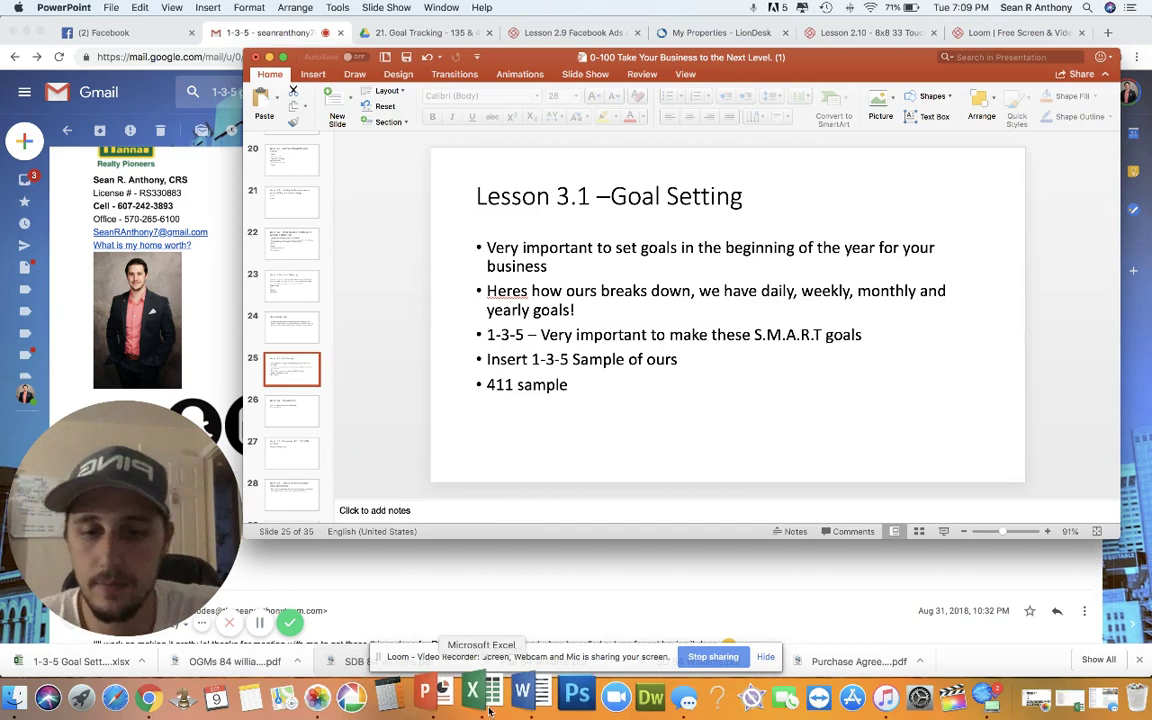
# Step: Bring the 1-3-5 Goal Setting workbook forward and move its window to the right
pyautogui.click(489, 700)
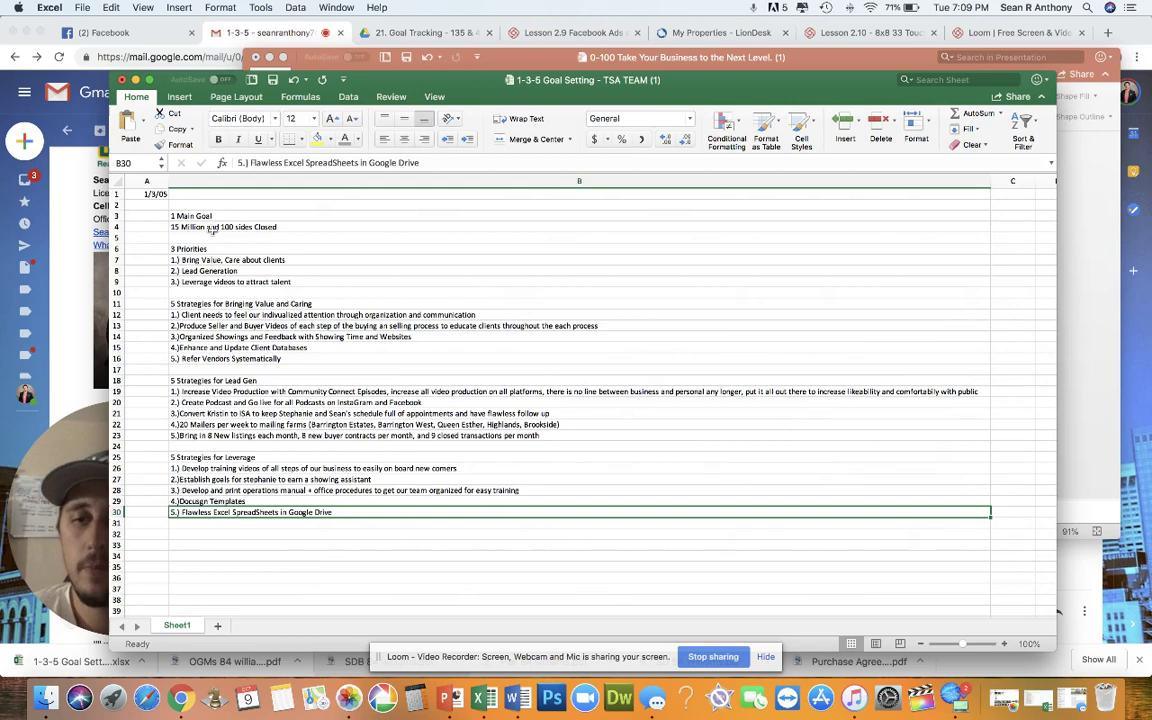
pyautogui.moveTo(475, 80); pyautogui.dragTo(561, 70)
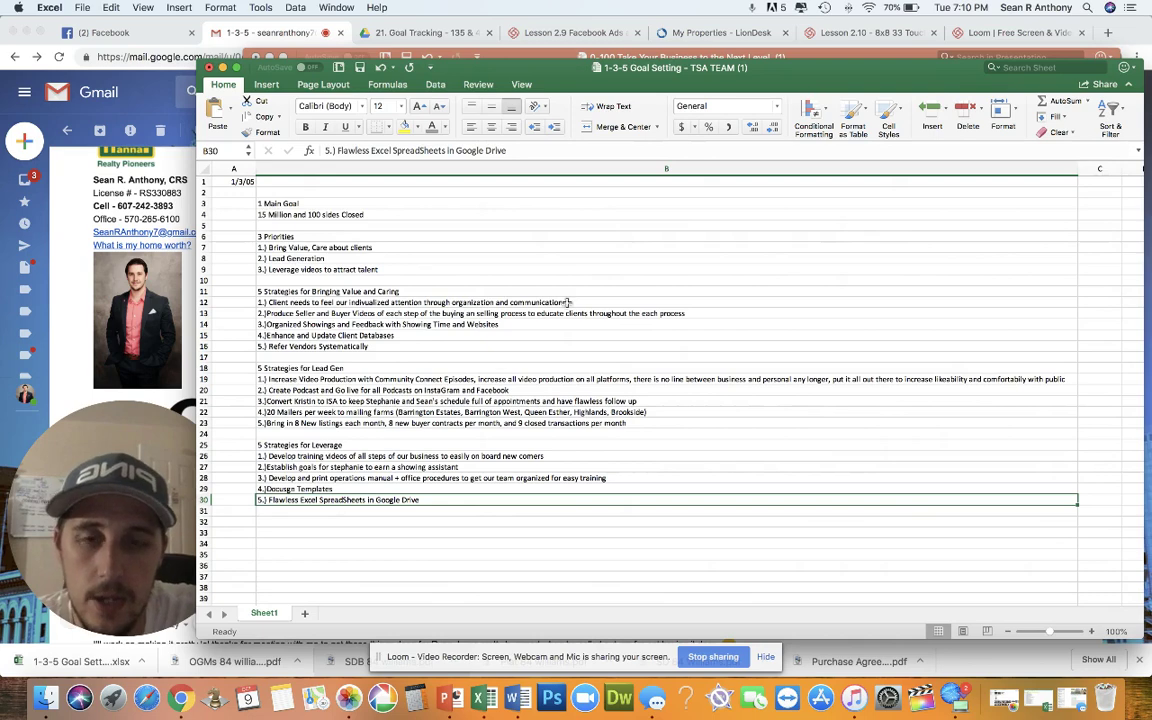
# Step: Append 'by 10/31/18' to the B12 strategy and '10/31/18' to the B13 strategy
pyautogui.click(570, 302)
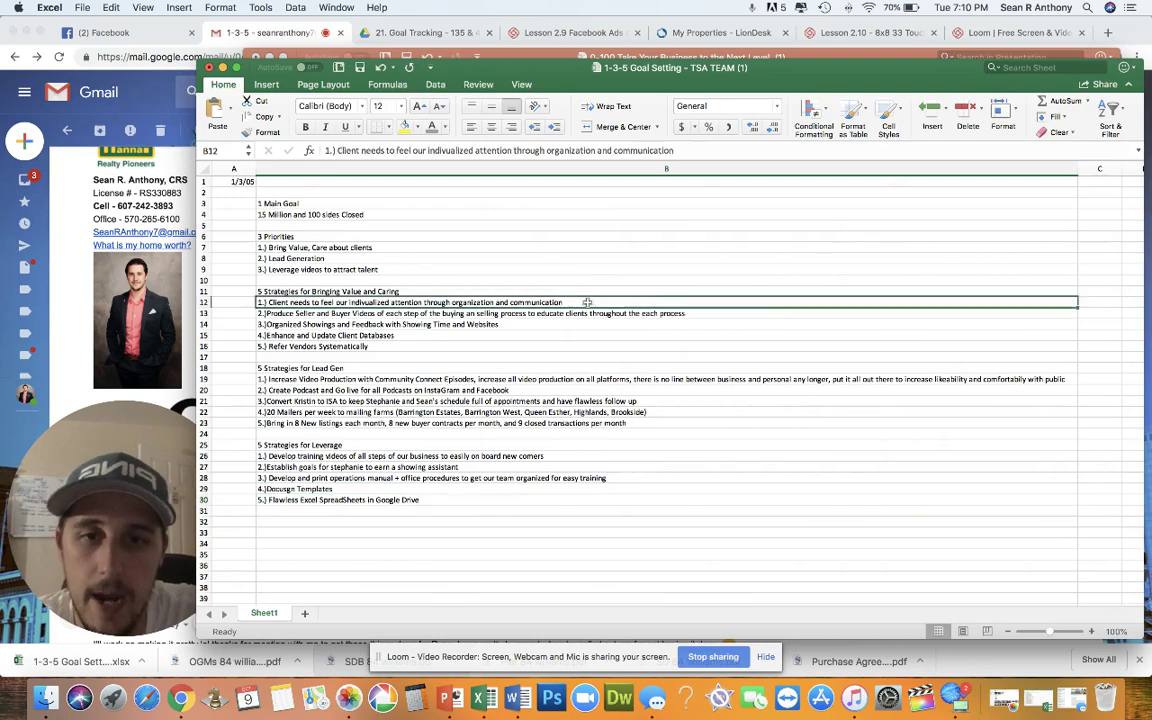
pyautogui.doubleClick(587, 302)
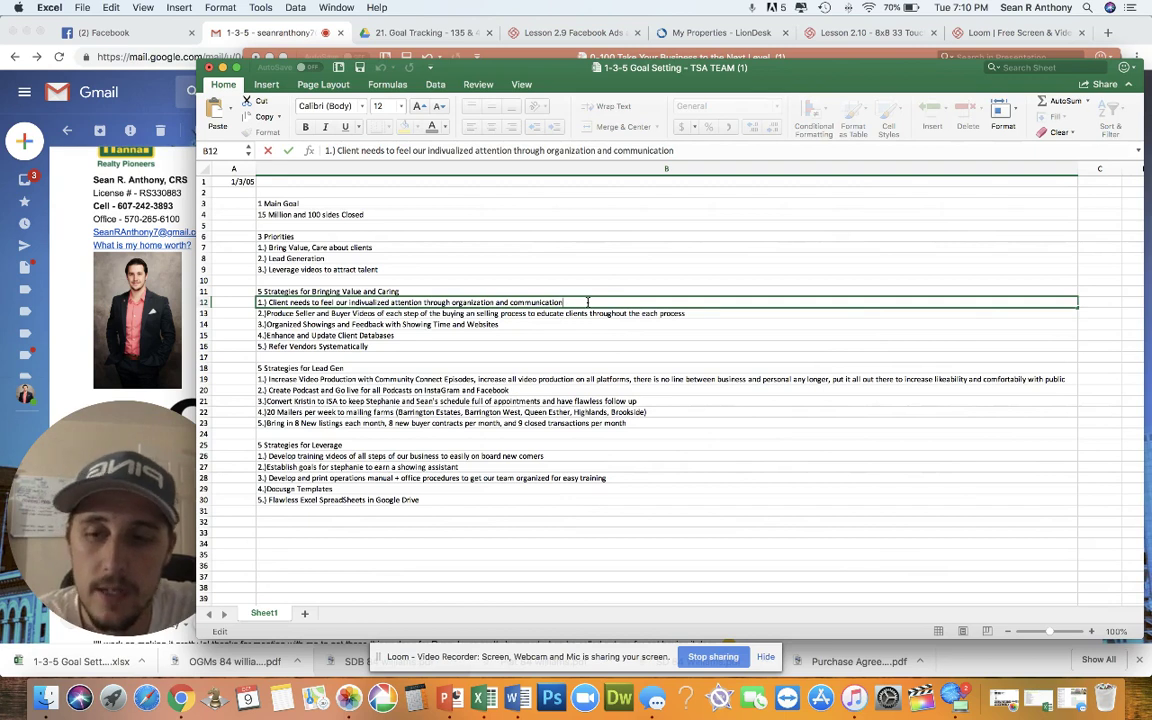
pyautogui.write(' b')
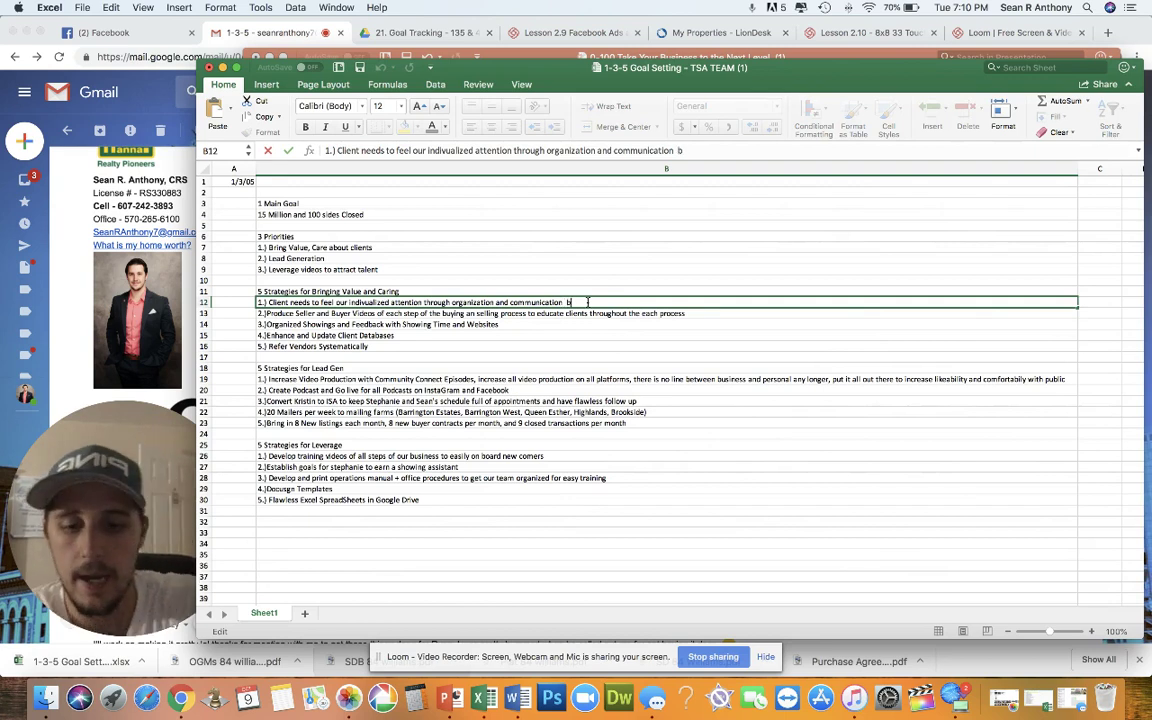
pyautogui.write('y 10/31/18')
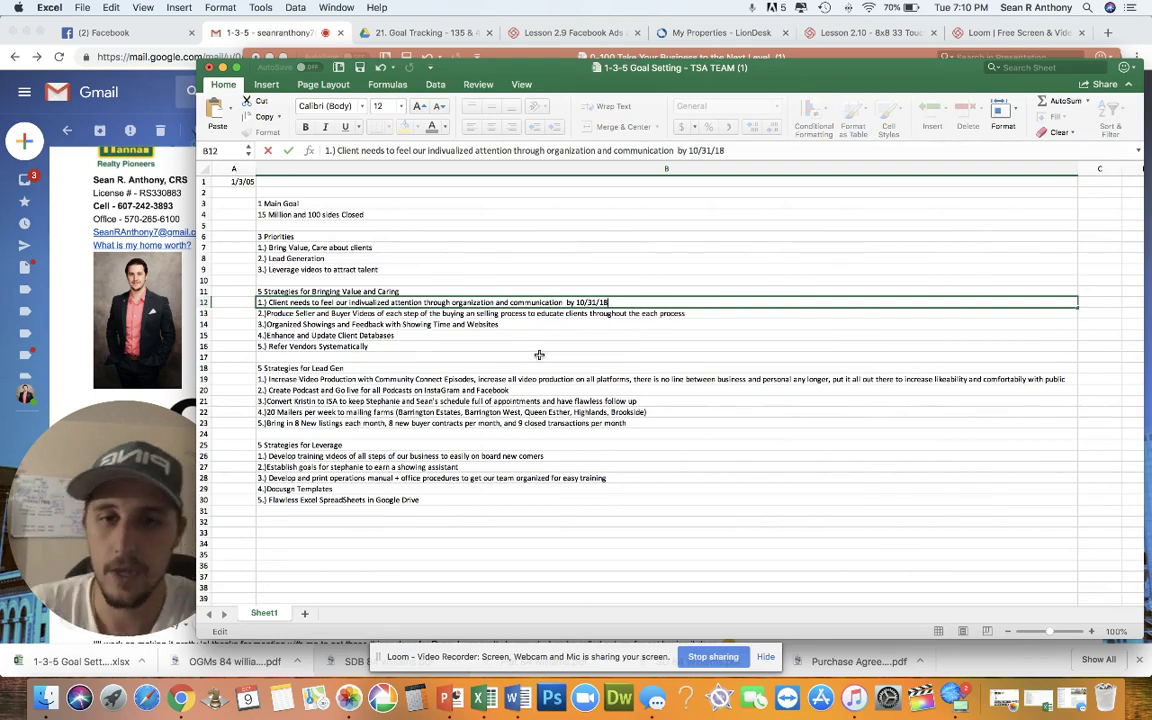
pyautogui.click(491, 316)
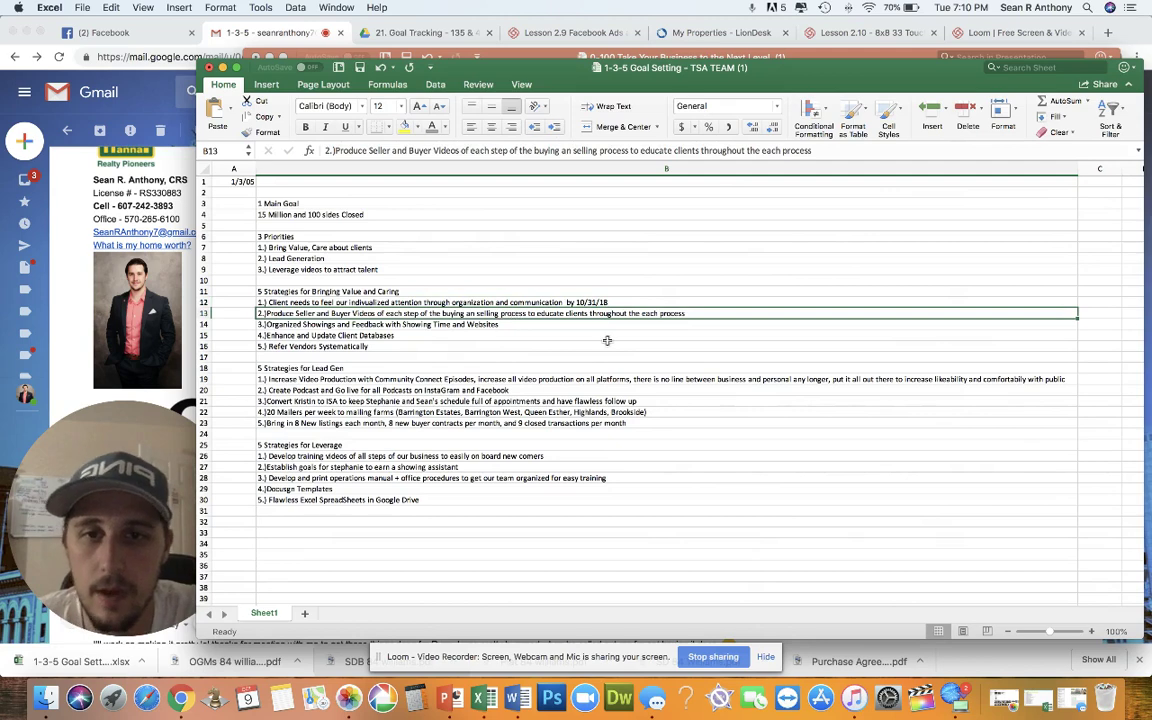
pyautogui.doubleClick(695, 313)
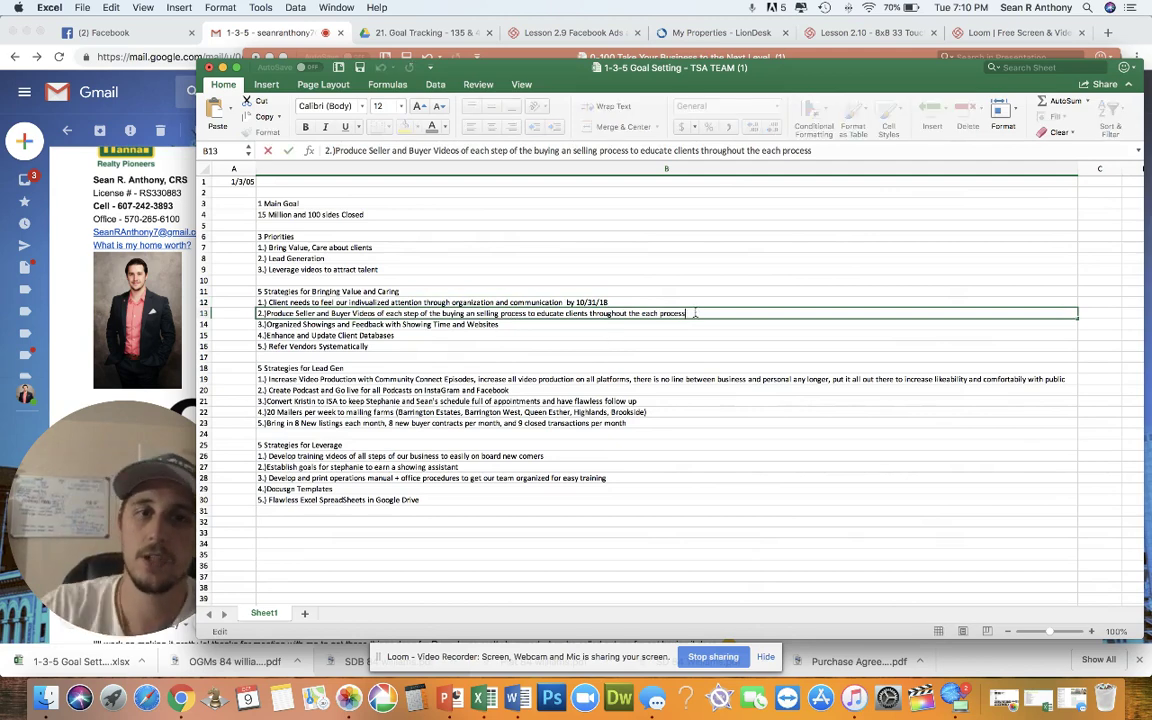
pyautogui.write(' 10/31/18')
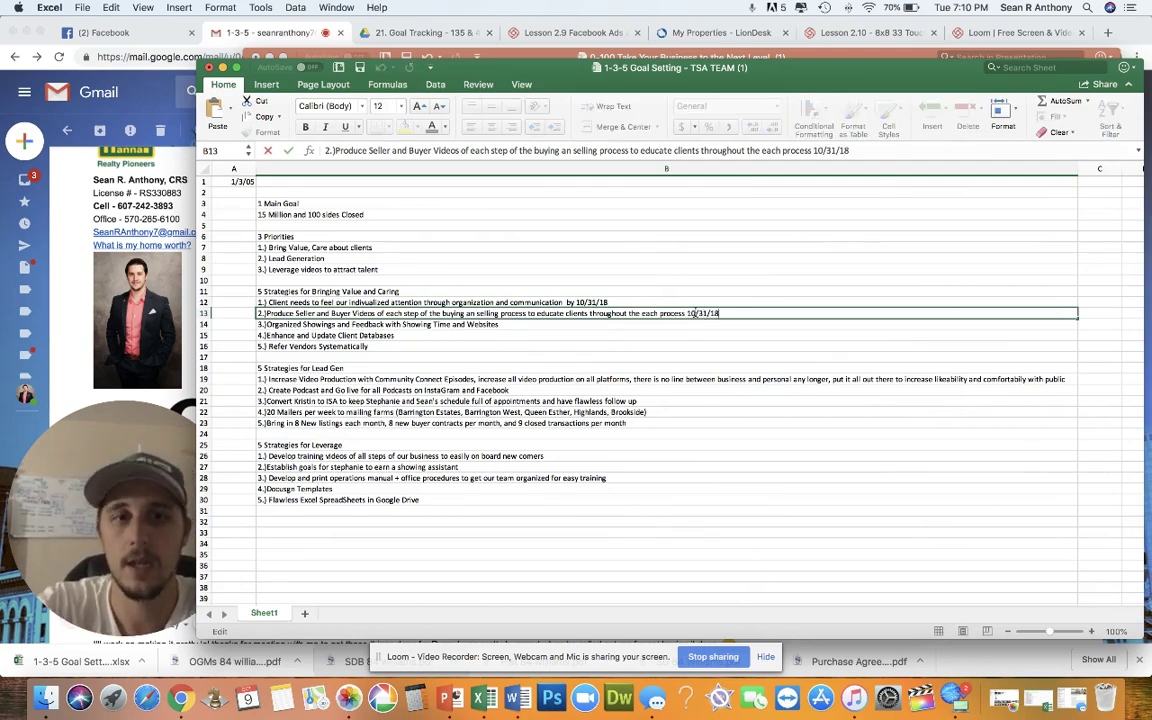
pyautogui.press('Return')
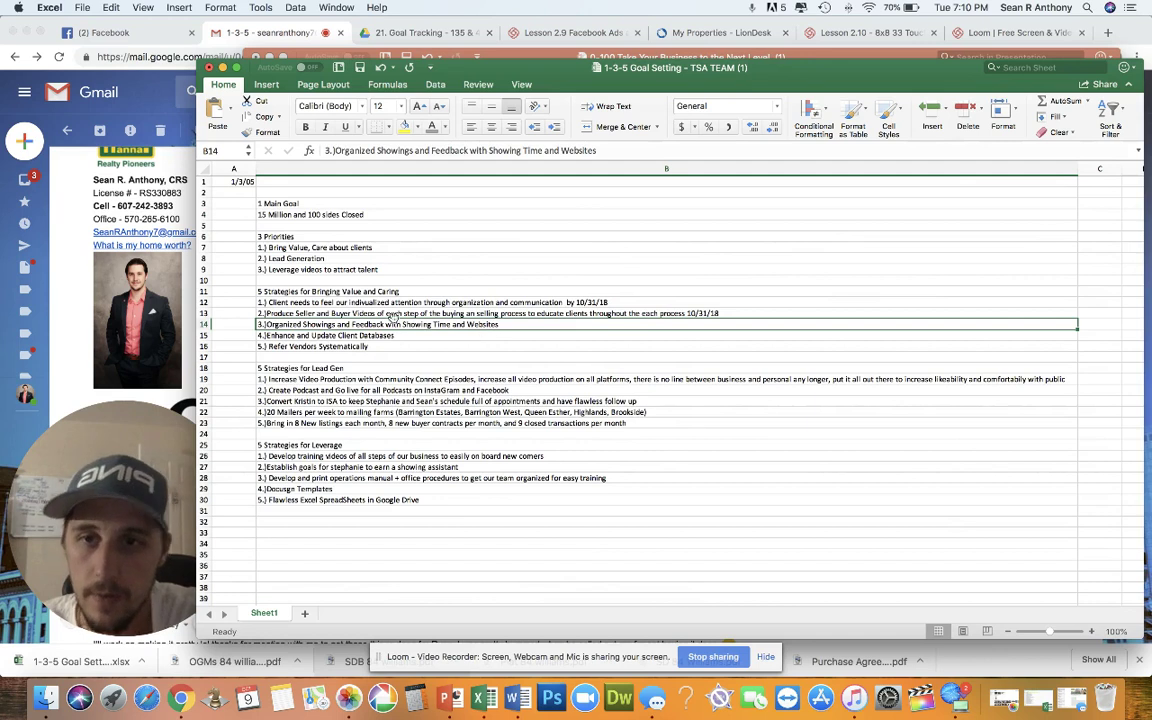
pyautogui.click(377, 340)
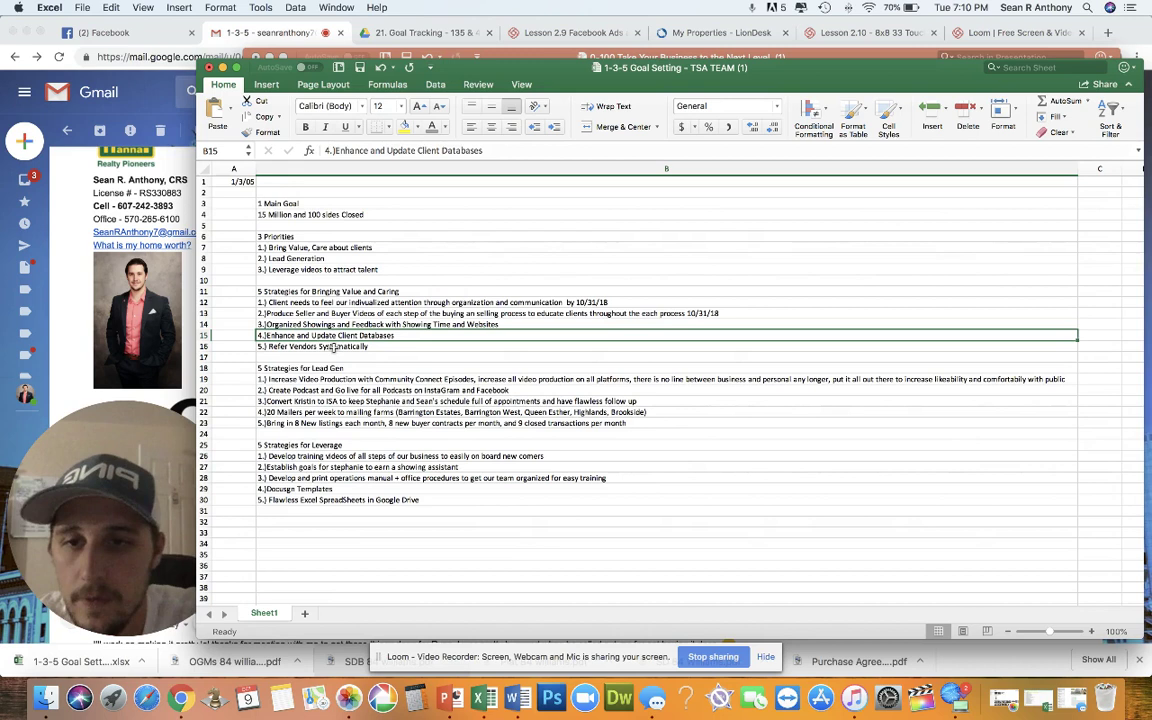
pyautogui.click(333, 346)
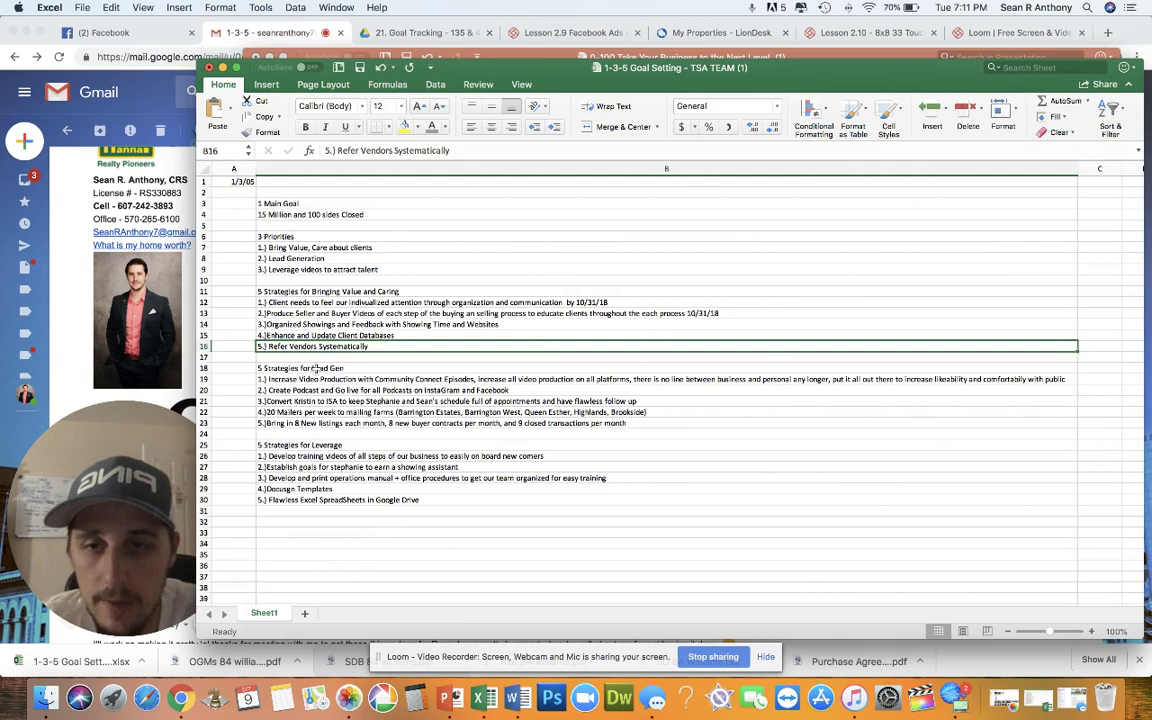
pyautogui.click(316, 379)
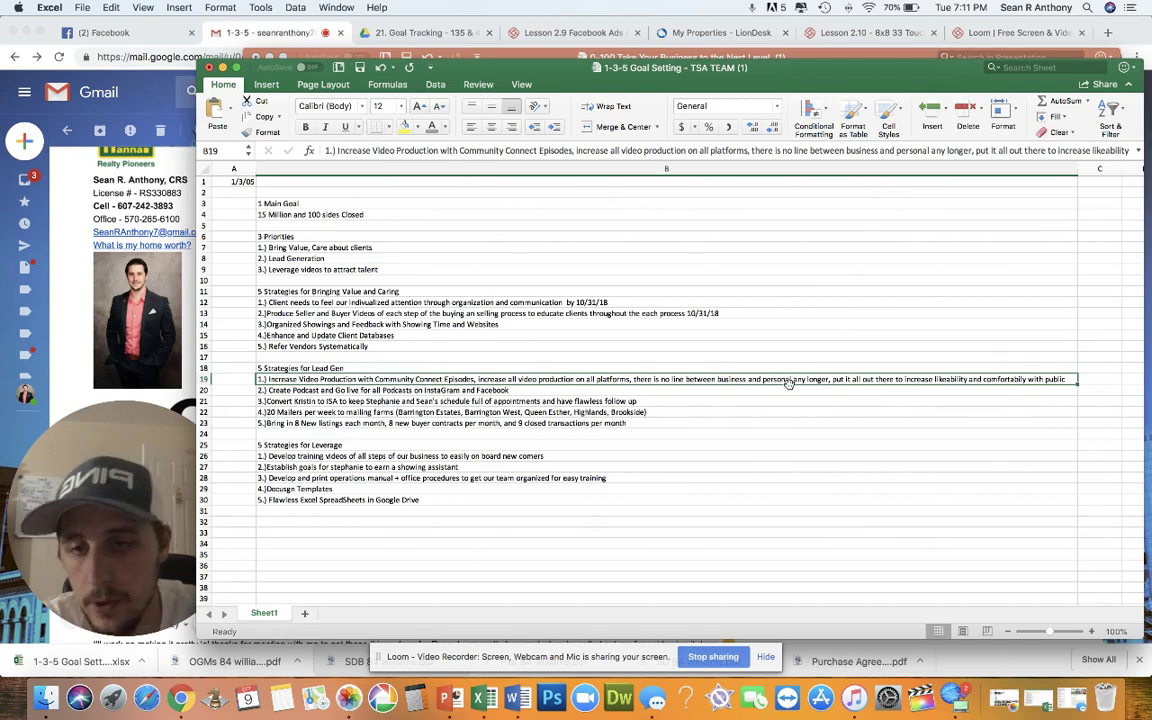
pyautogui.click(474, 390)
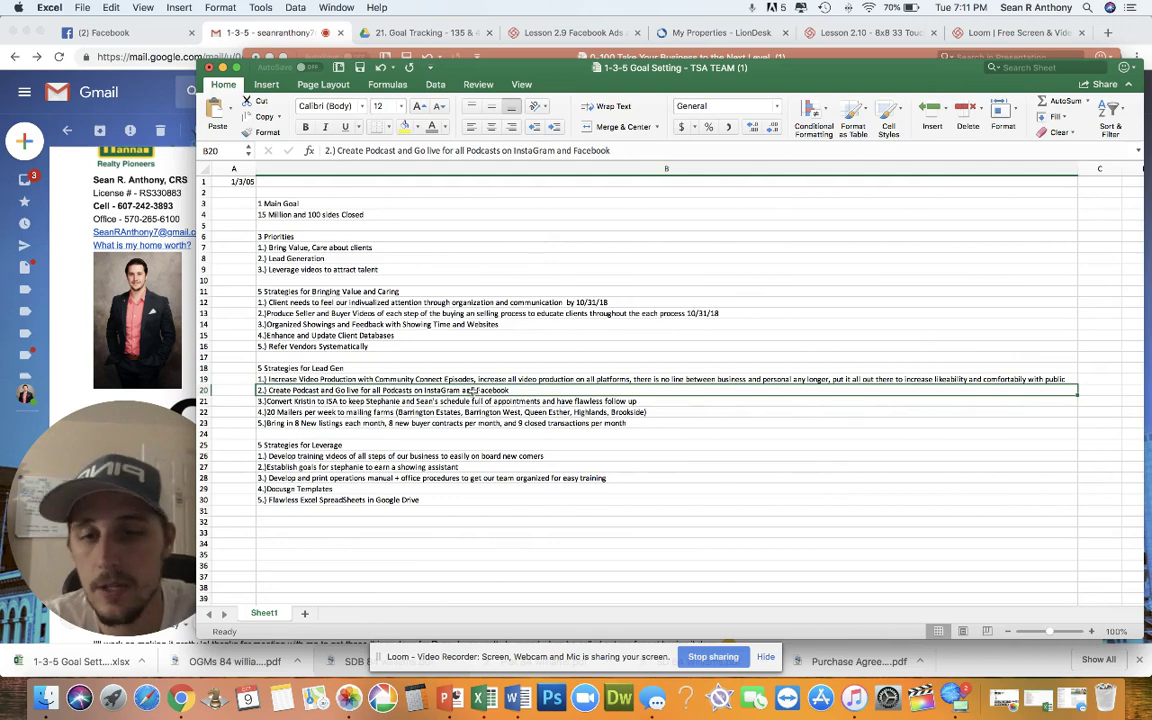
pyautogui.click(355, 411)
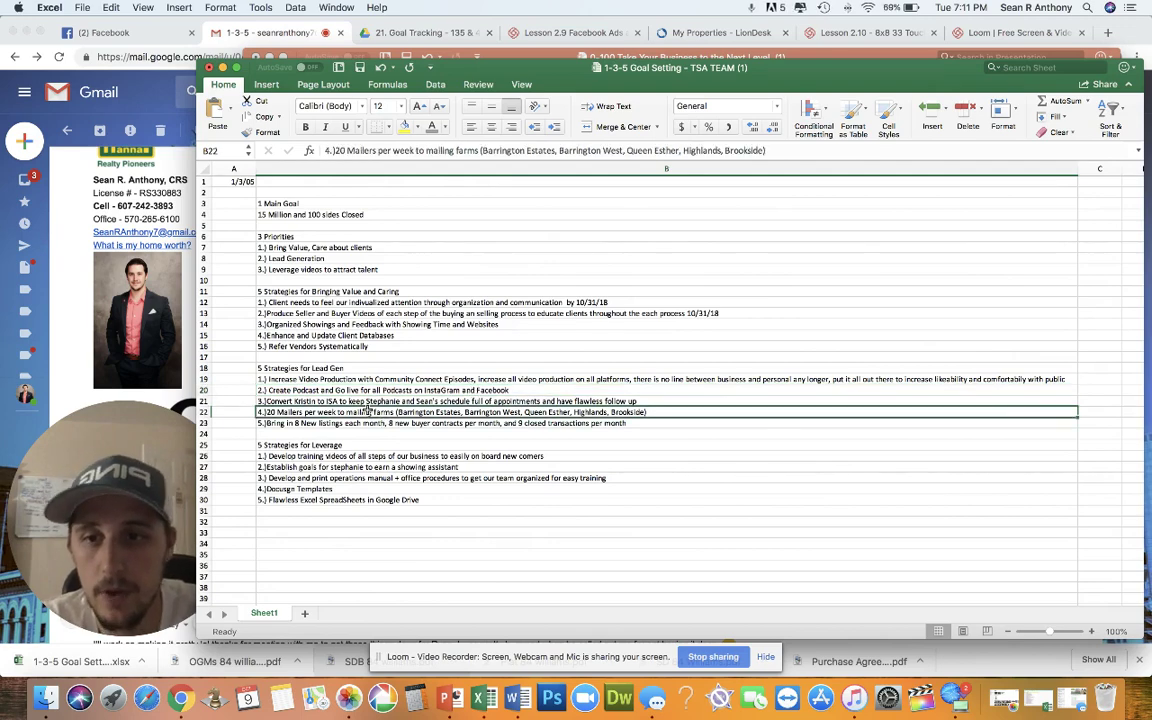
pyautogui.click(353, 400)
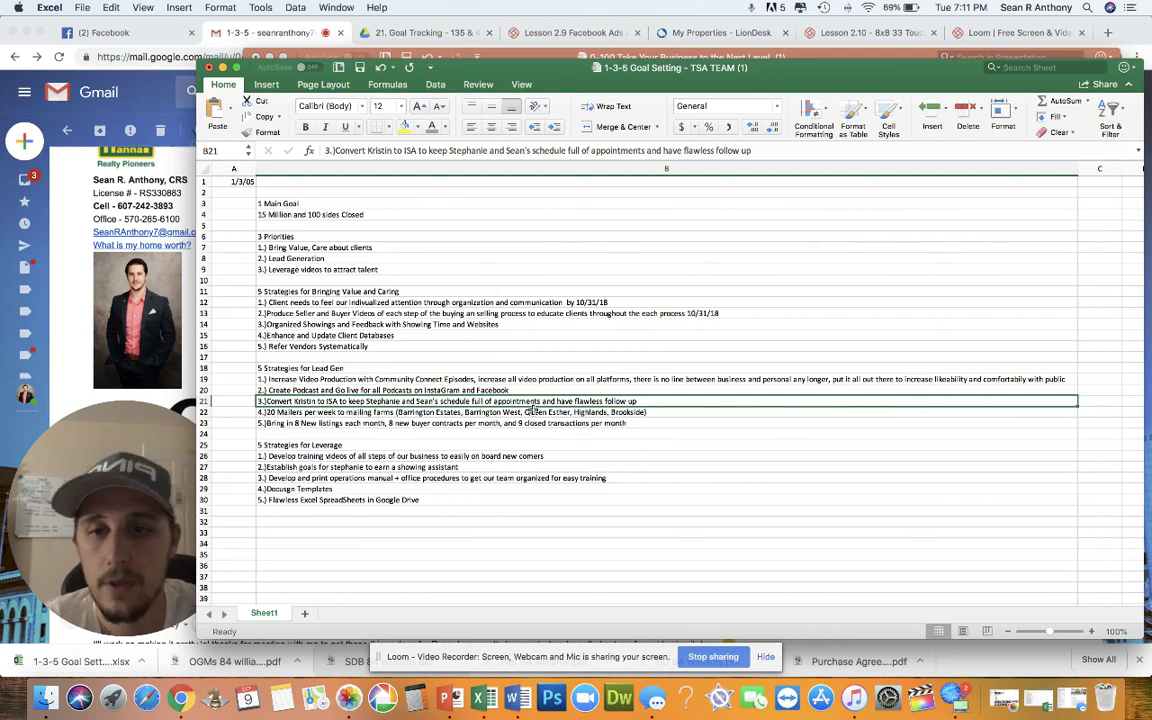
pyautogui.click(309, 412)
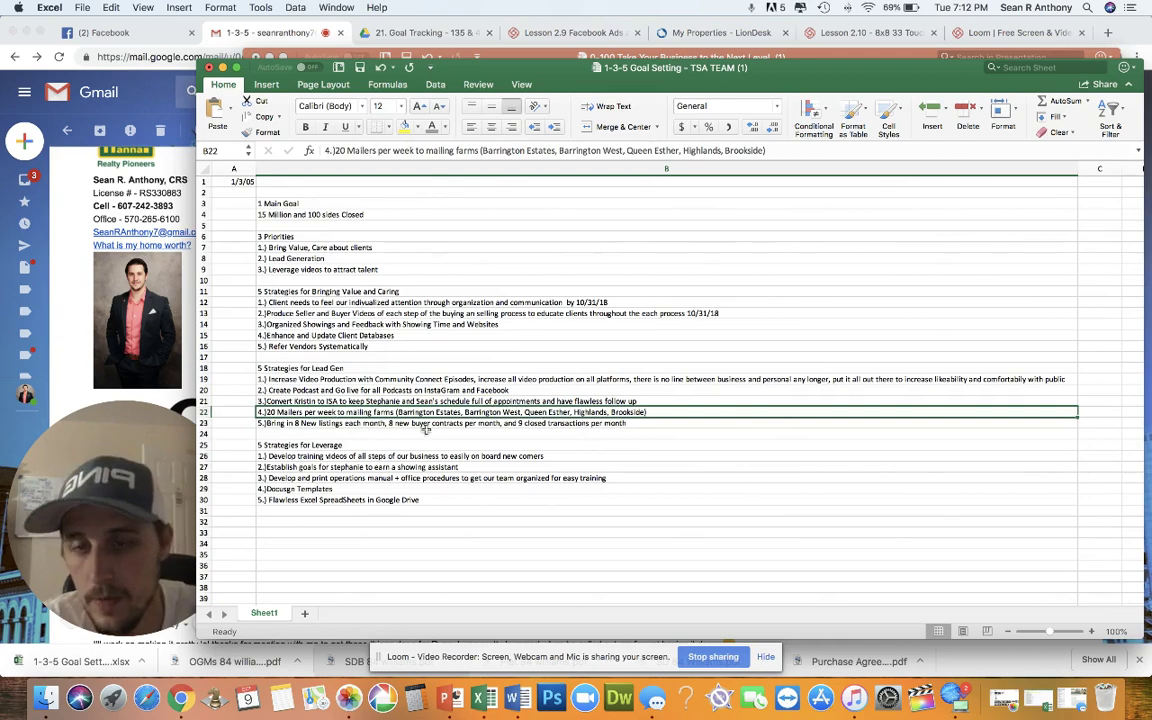
# Step: Review the strategy rows, from 8 new listings to Flawless Excel SpreadSheets, then the 15 Million goal
pyautogui.scroll(-1, 268, 429)
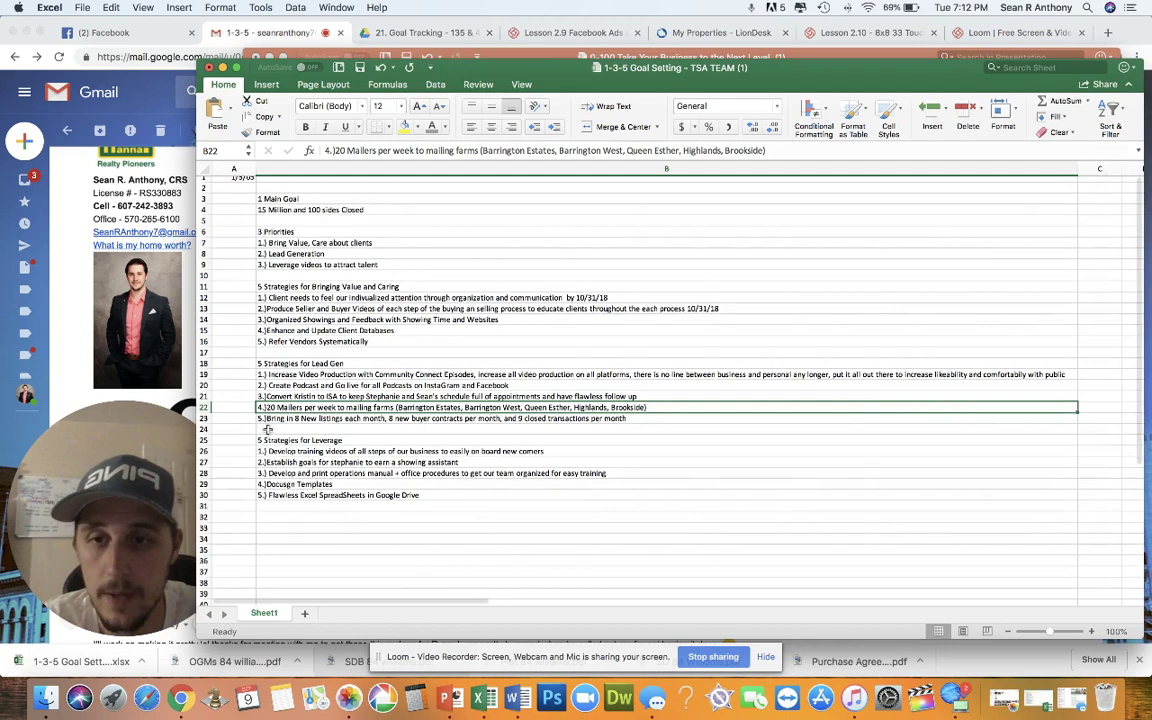
pyautogui.scroll(-1, 268, 429)
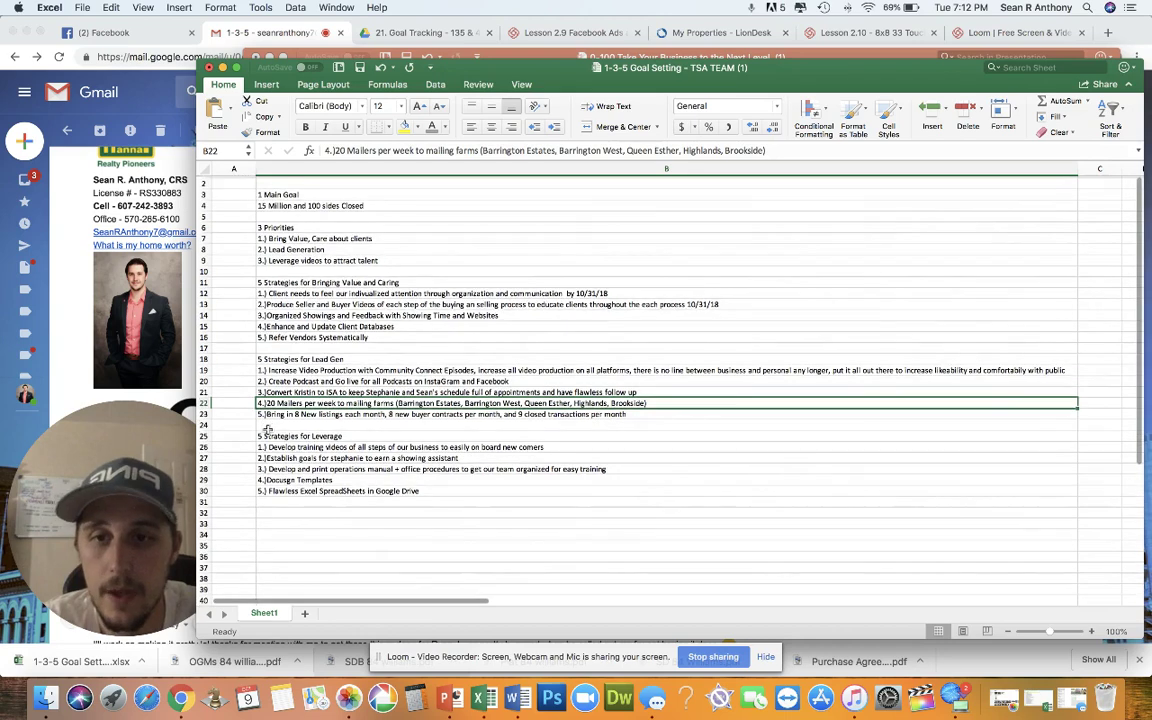
pyautogui.click(350, 414)
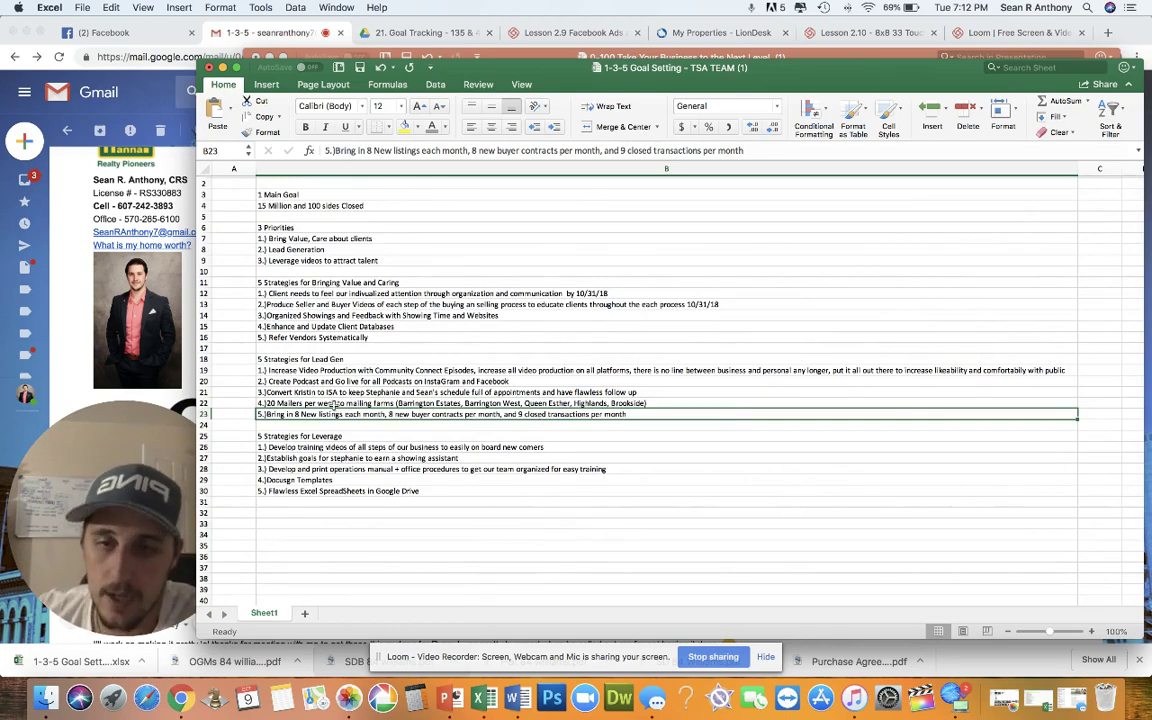
pyautogui.click(306, 446)
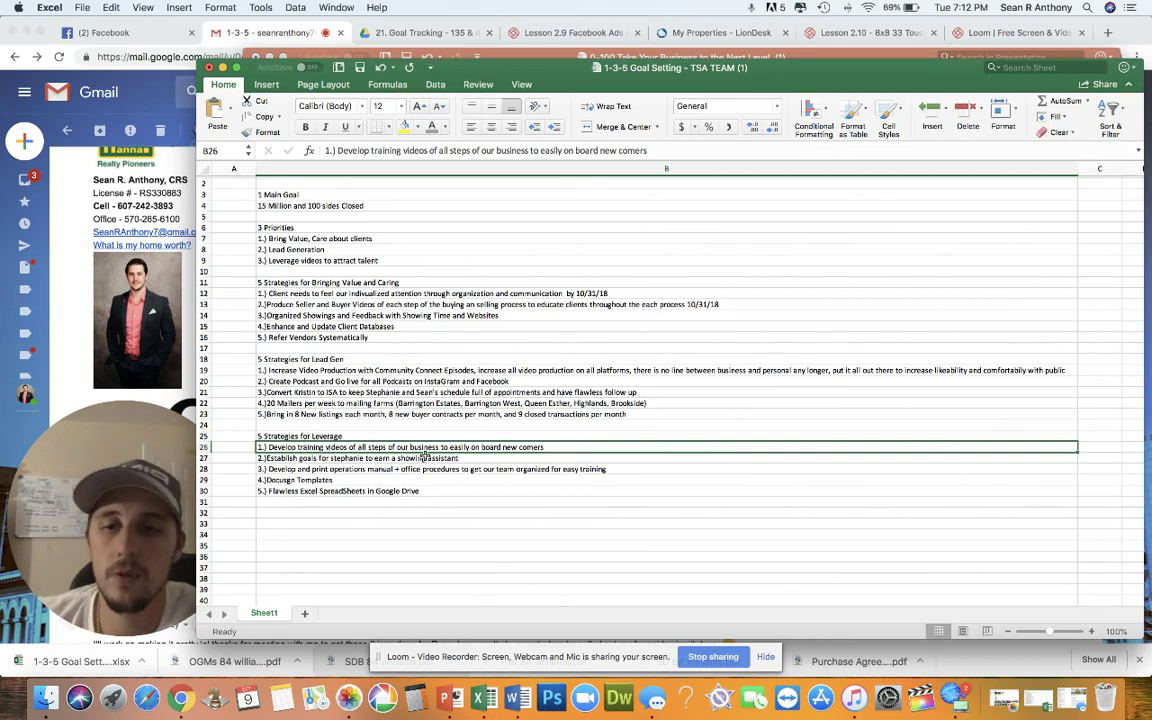
pyautogui.click(300, 458)
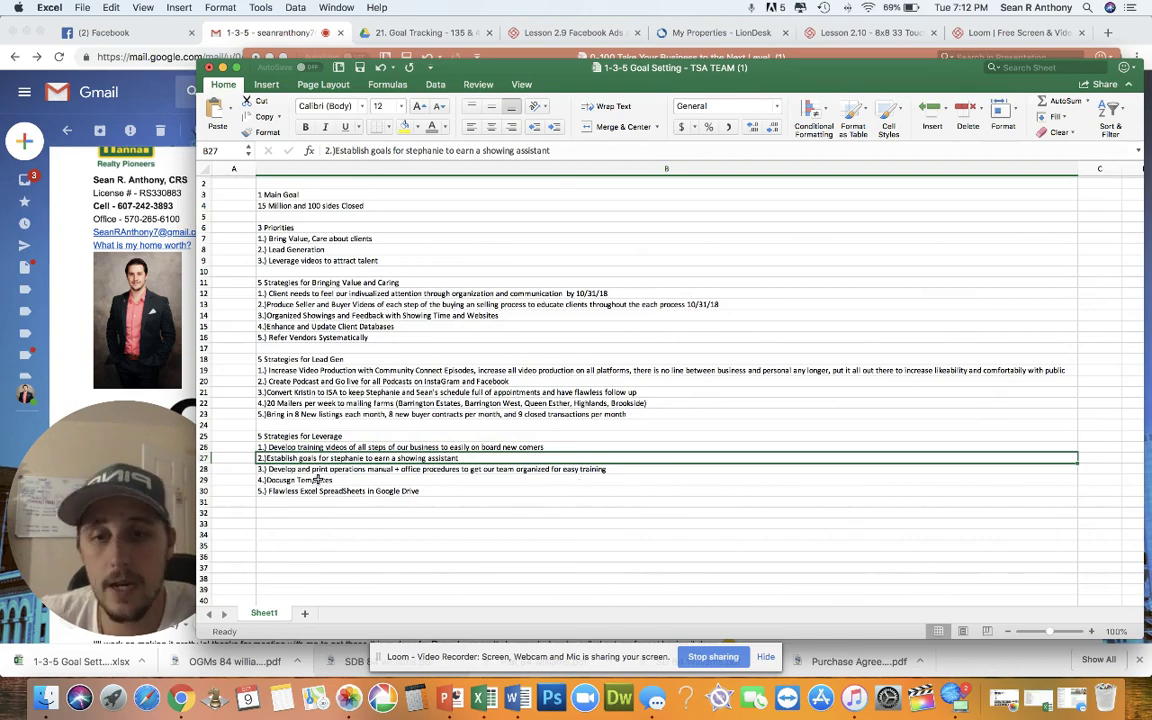
pyautogui.click(318, 480)
pyautogui.click(350, 491)
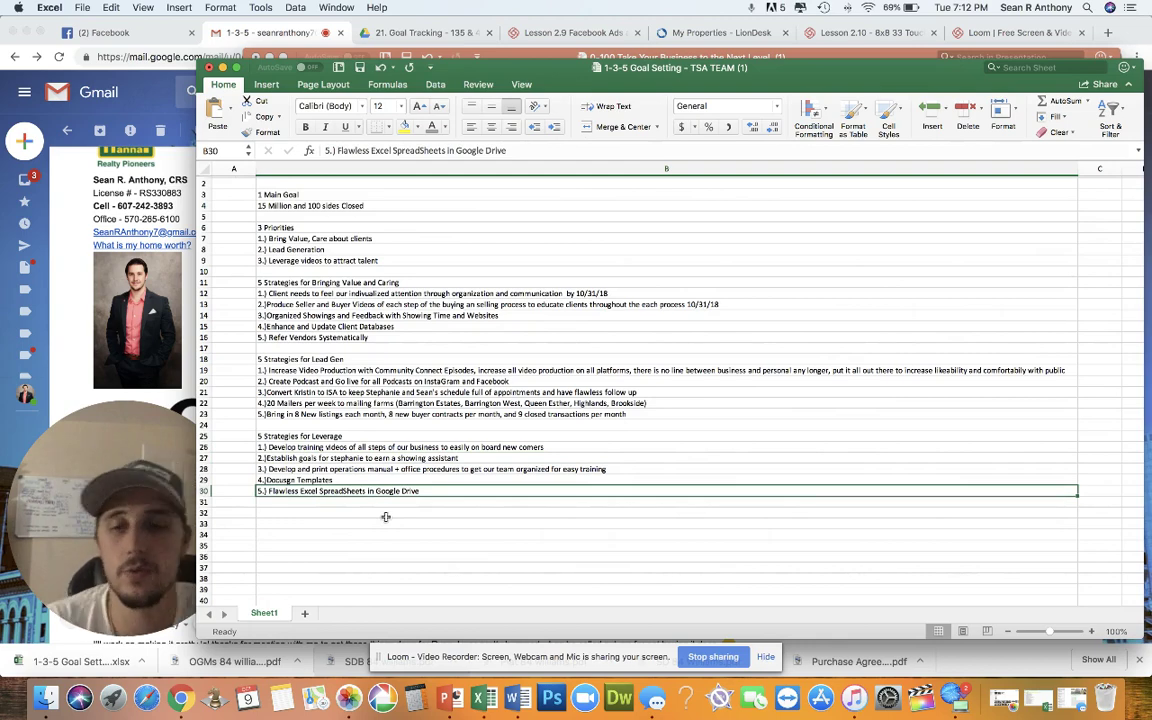
pyautogui.scroll(1, 422, 348)
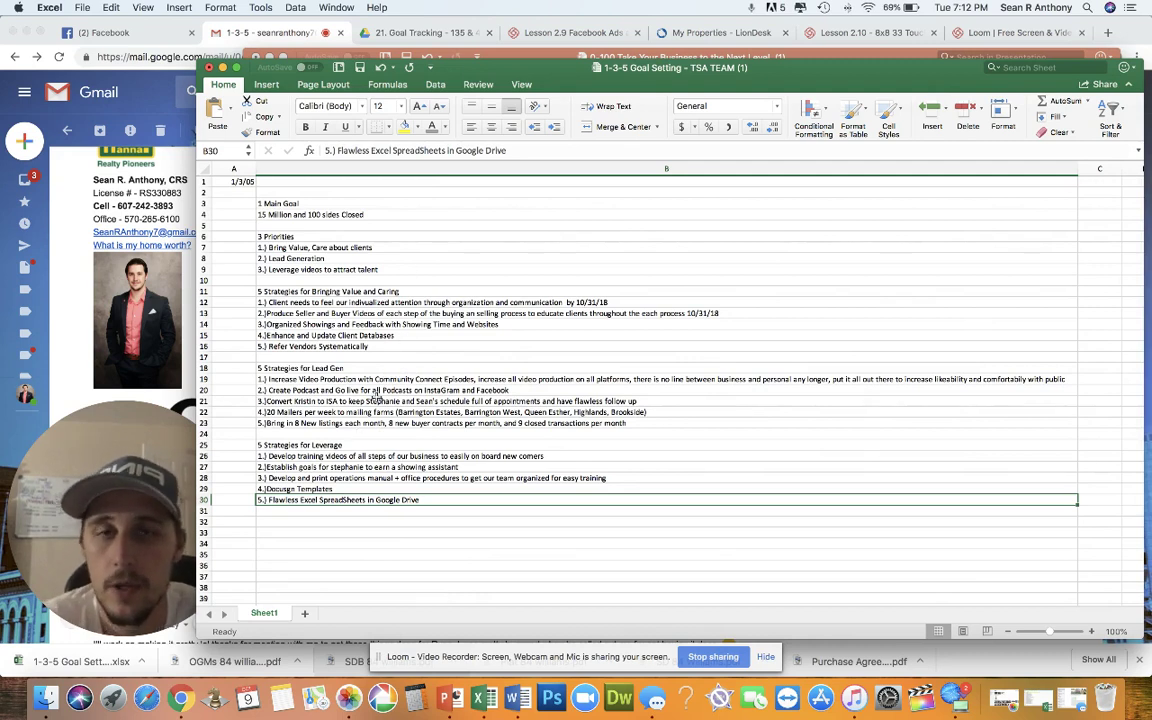
pyautogui.click(276, 214)
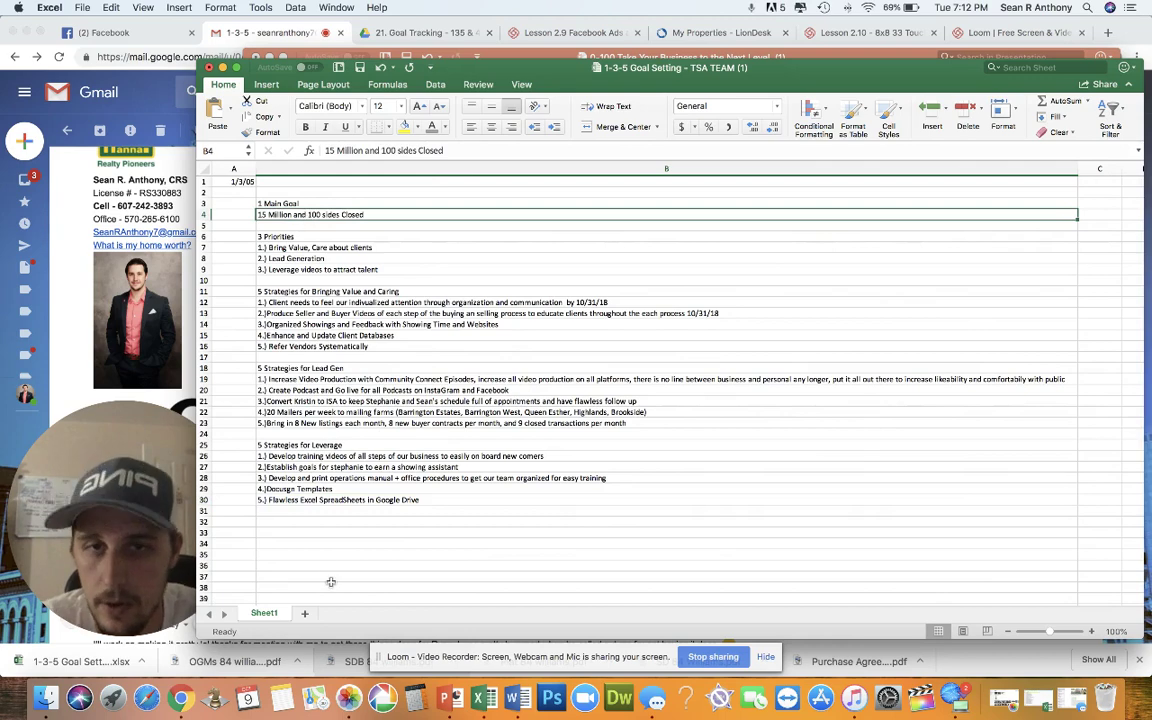
# Step: Save the workbook and minimize it so the Gmail window is in front
pyautogui.press('super+s')
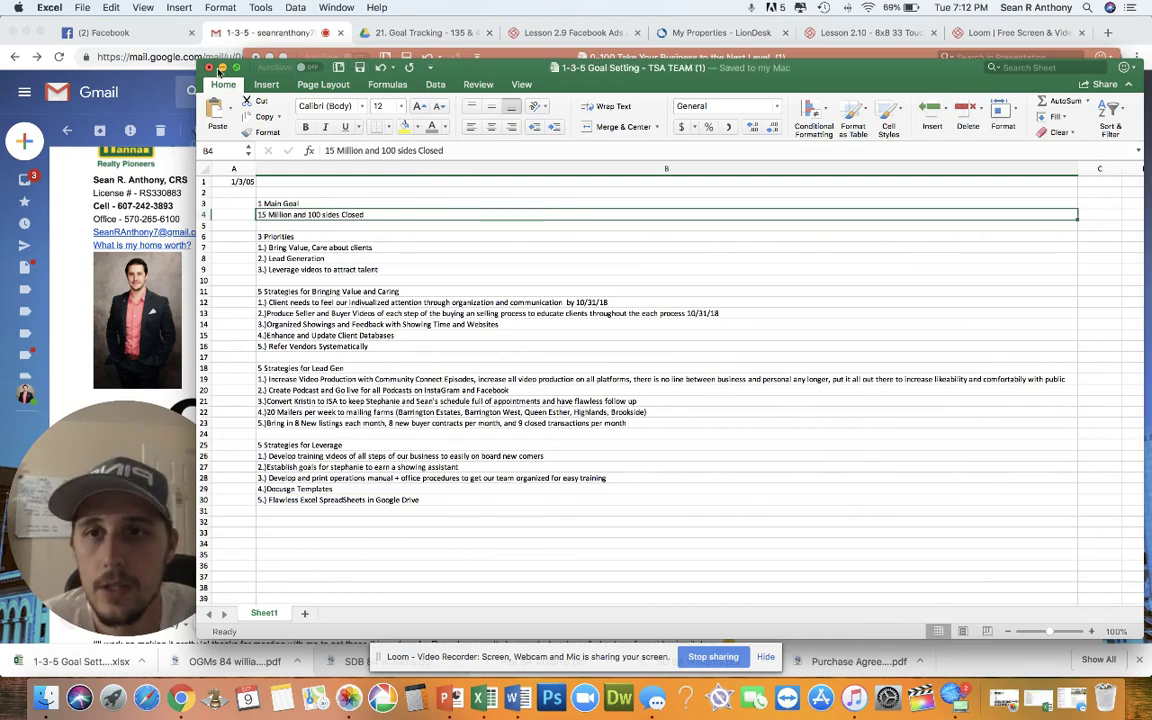
pyautogui.click(221, 67)
pyautogui.click(238, 561)
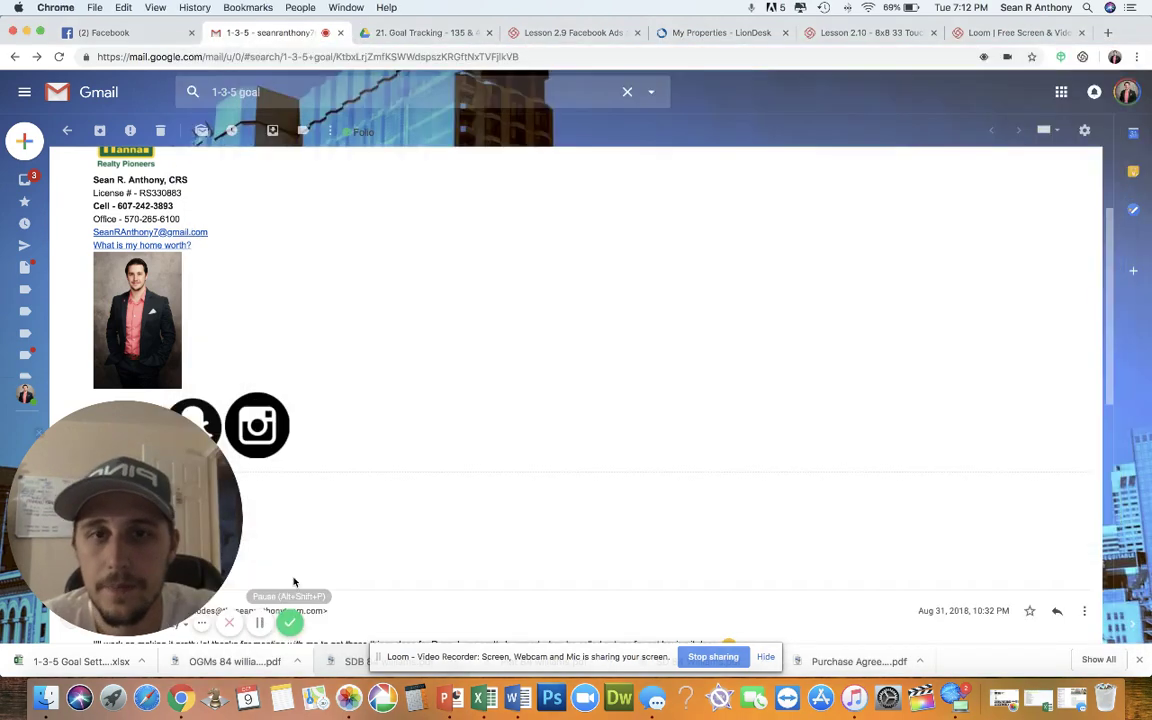
# Step: Open the 4-1-1 Action Goal Worksheet preview and scroll through its annual, monthly and weekly sections
pyautogui.click(259, 622)
pyautogui.click(260, 624)
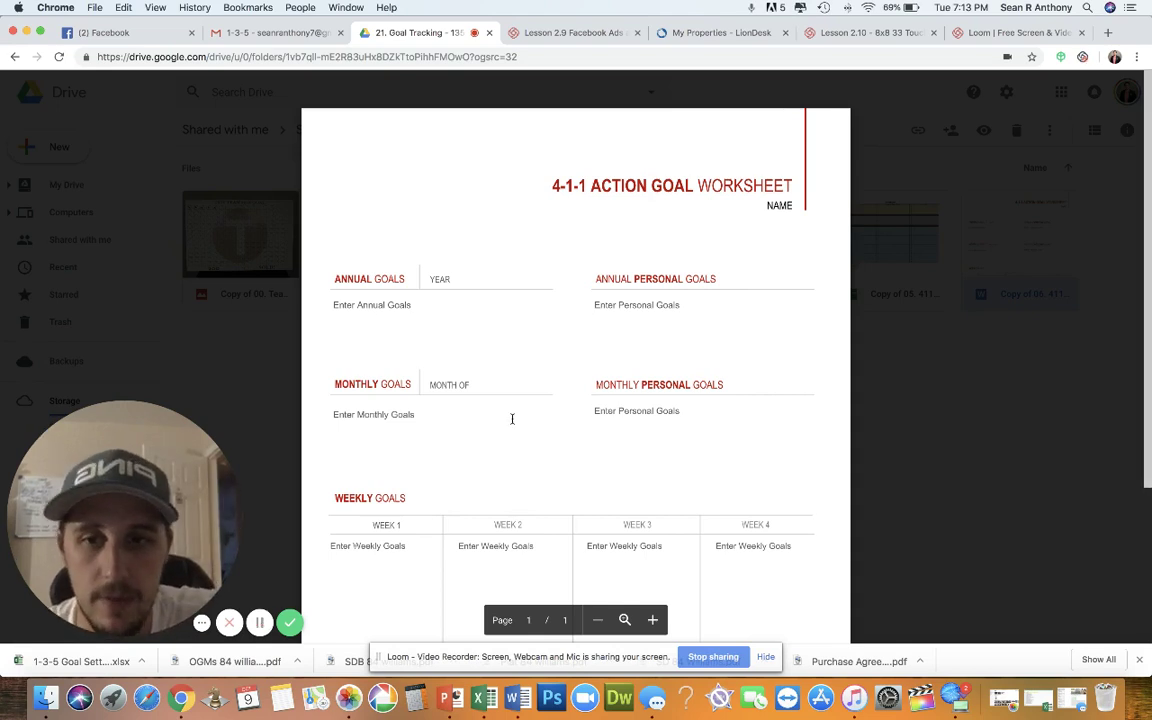
pyautogui.scroll(-2, 508, 430)
pyautogui.scroll(-2, 508, 430)
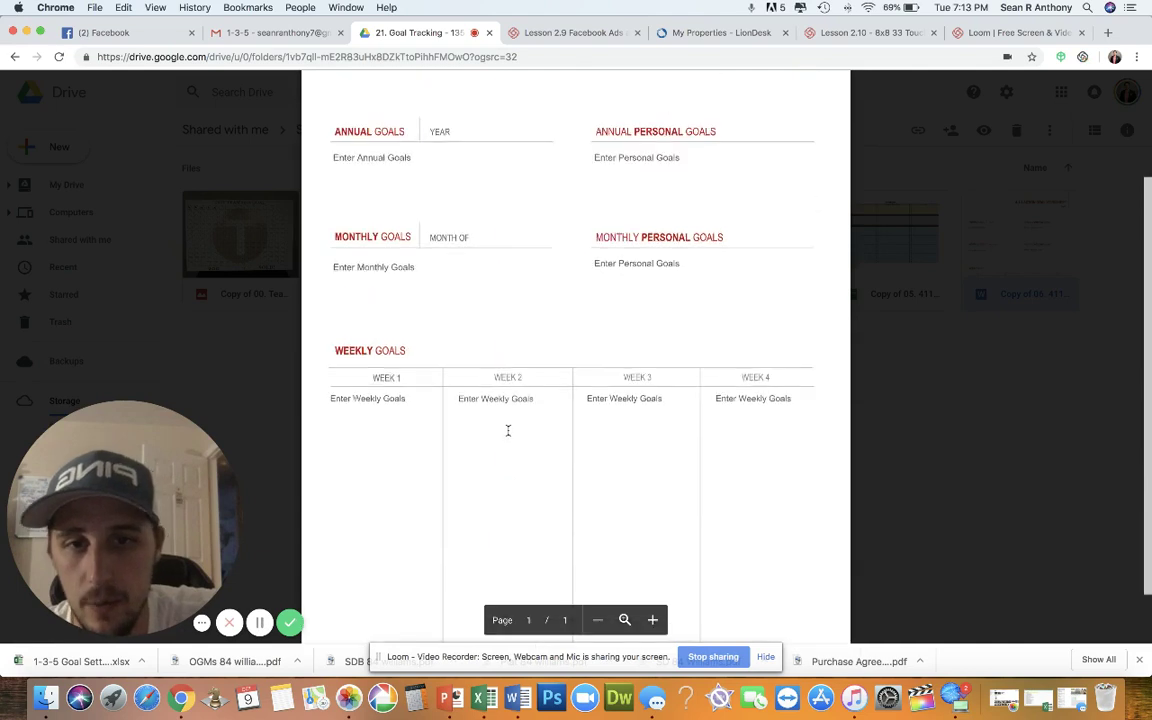
pyautogui.scroll(3, 508, 430)
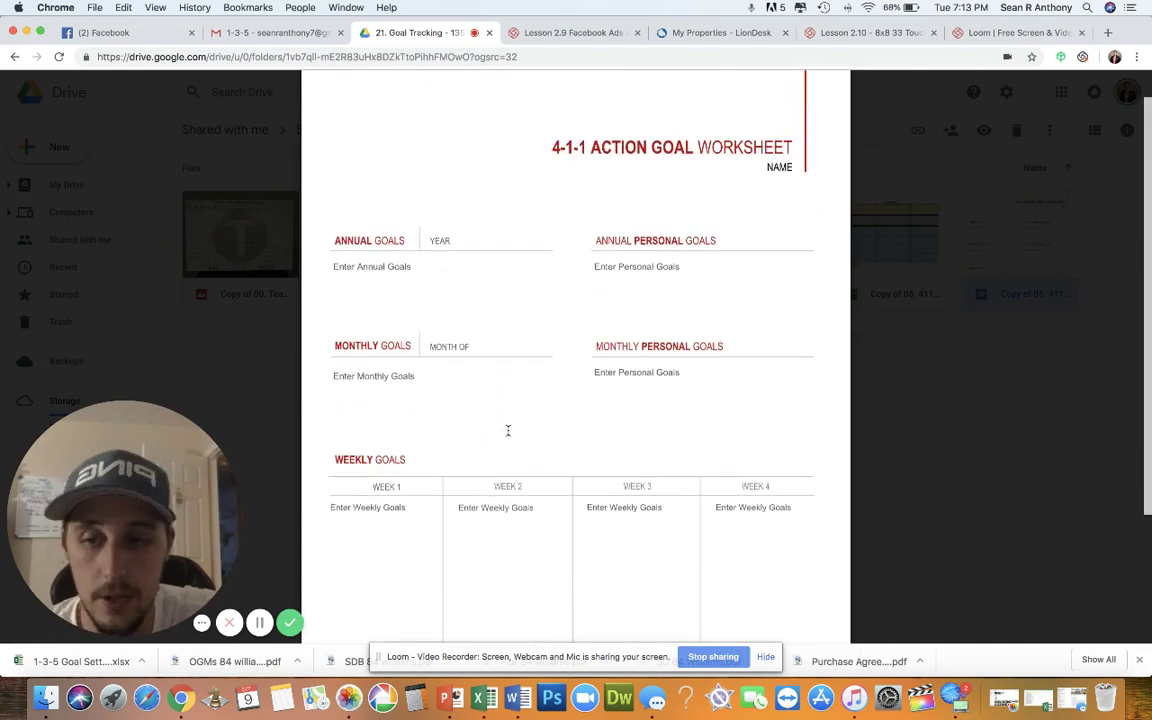
pyautogui.moveTo(450, 460)
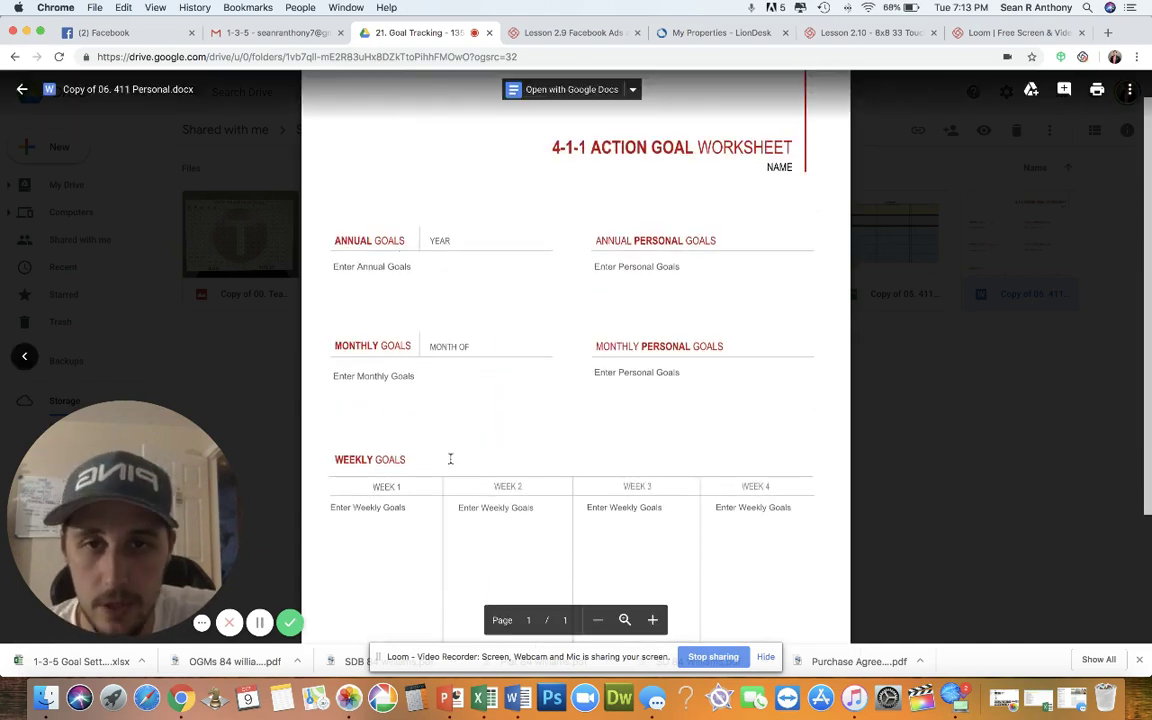
pyautogui.scroll(-2, 444, 531)
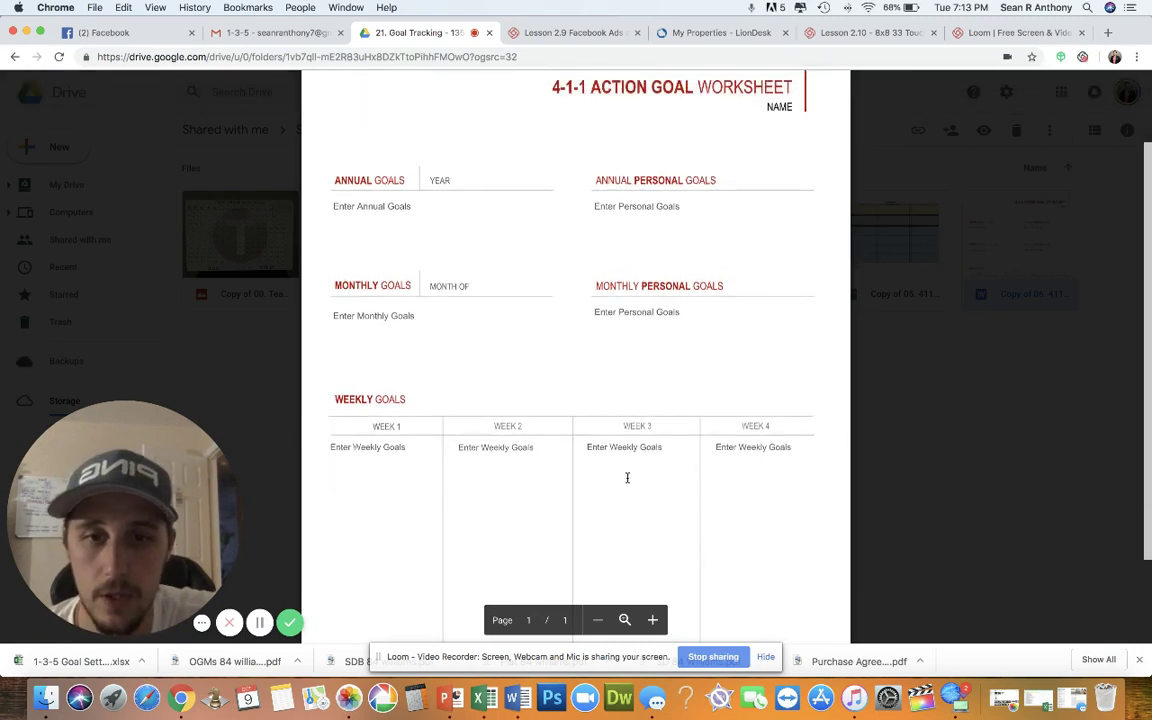
pyautogui.scroll(2, 367, 261)
pyautogui.moveTo(380, 84)
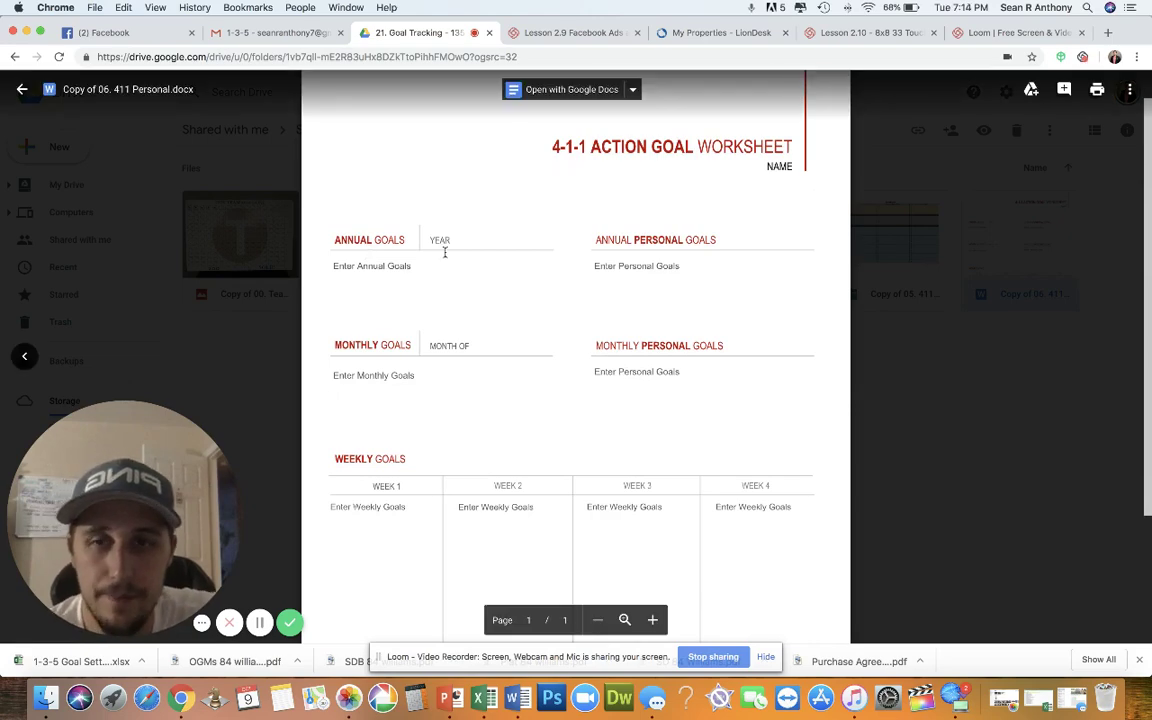
# Step: Close the worksheet preview, return to Gmail, and bring PowerPoint forward at slide 25
pyautogui.click(15, 94)
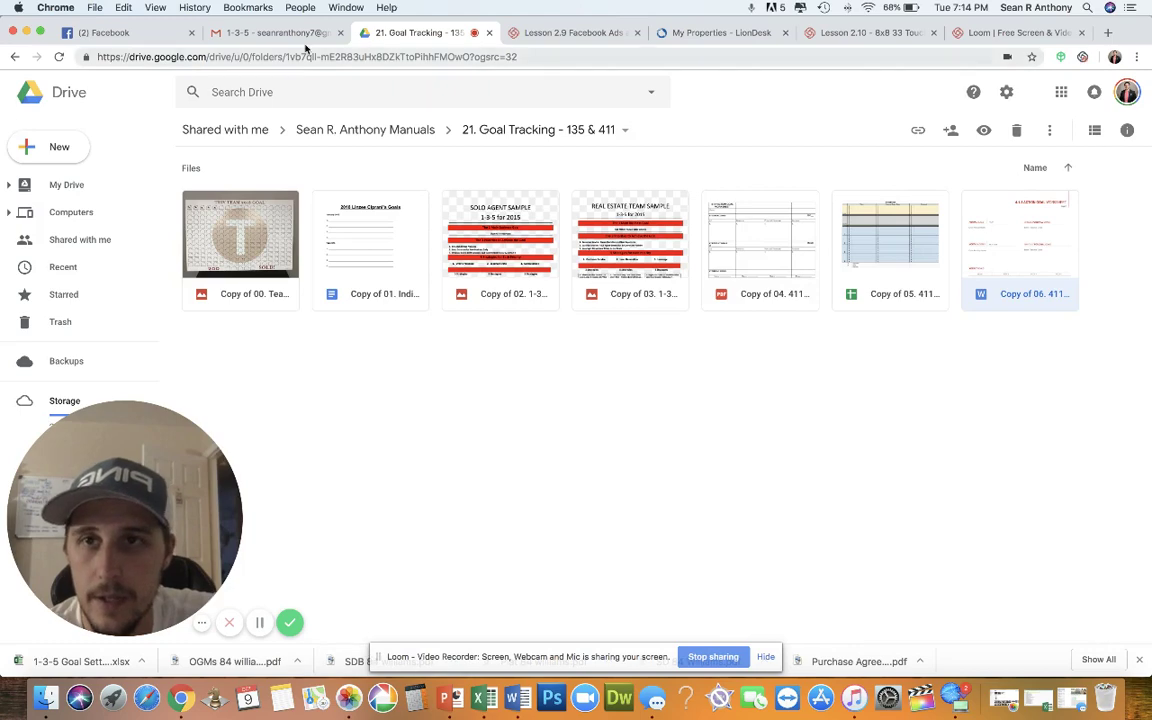
pyautogui.click(277, 38)
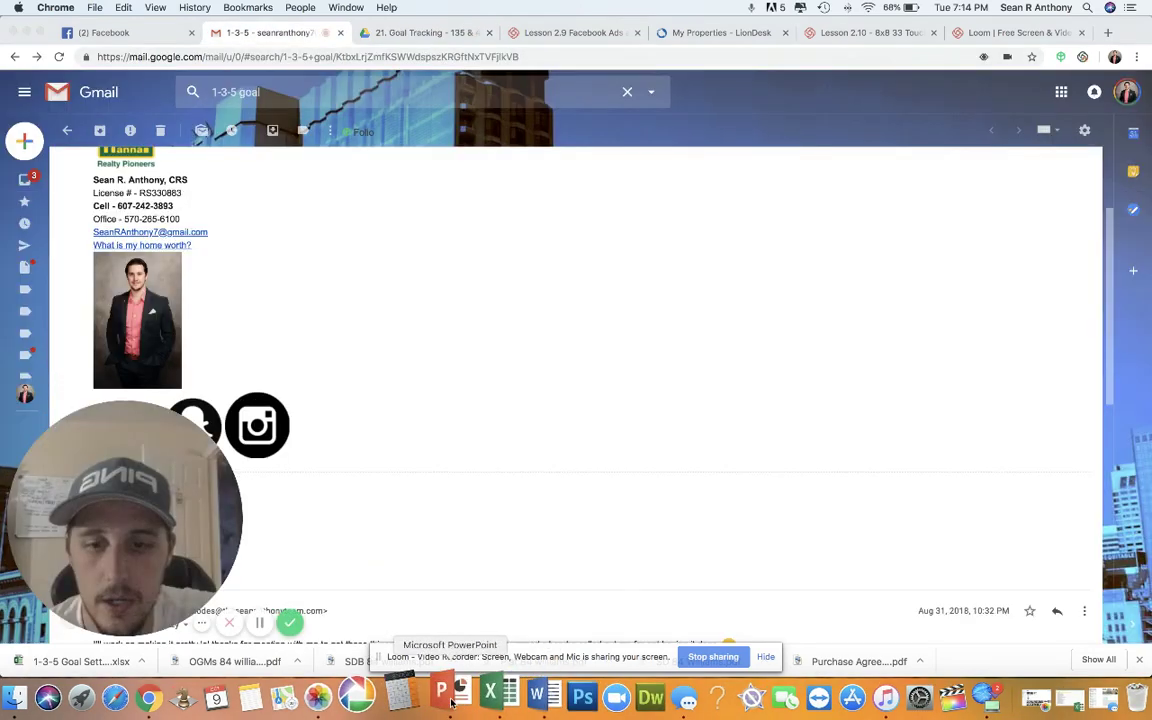
pyautogui.click(448, 700)
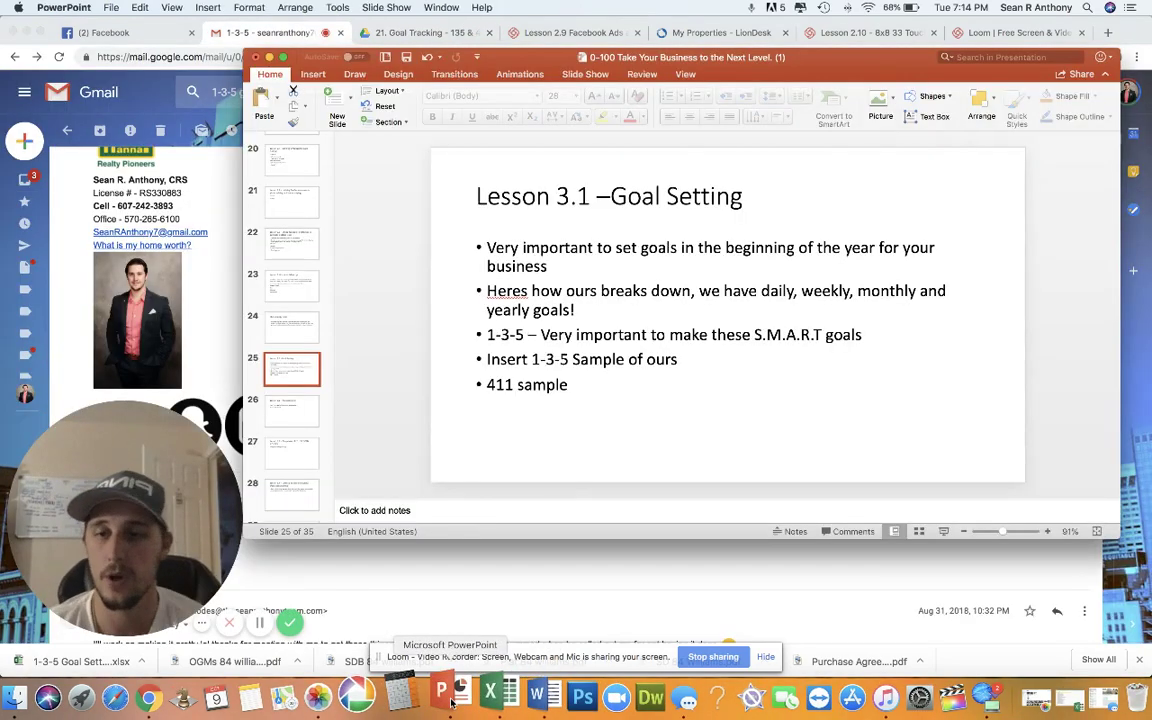